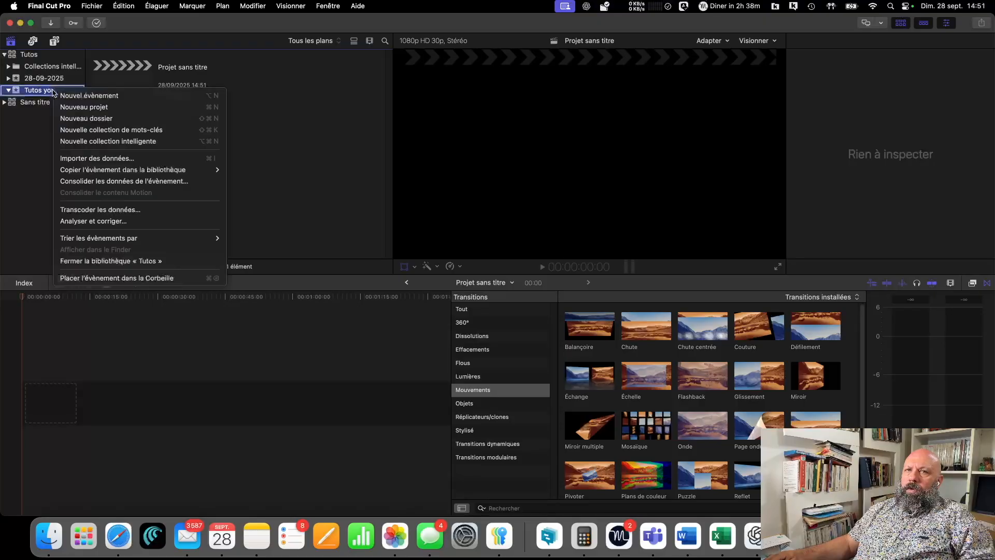
- Create a new project named "Tuto youtube DNS" in the Tutos youtube event
left_click(123, 107)
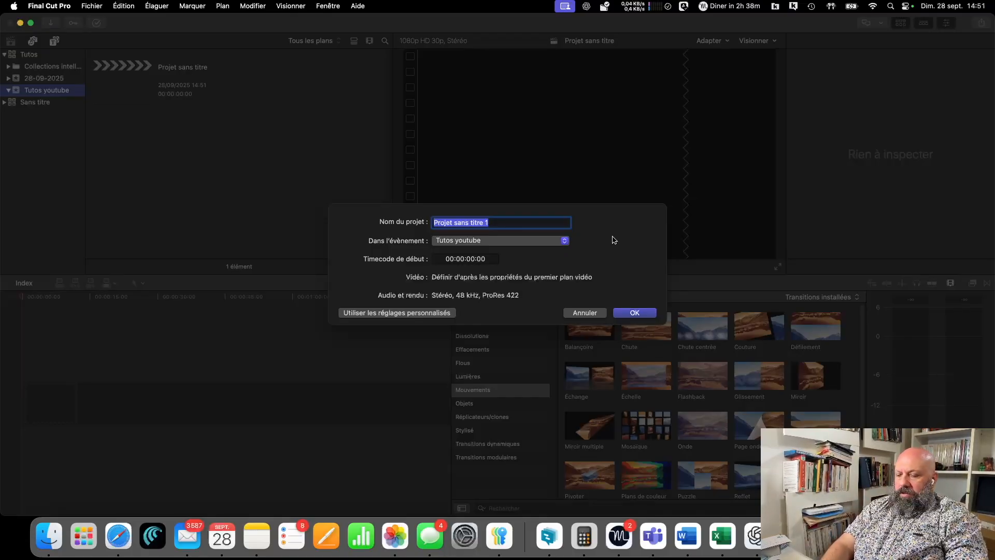
type("Tuto")
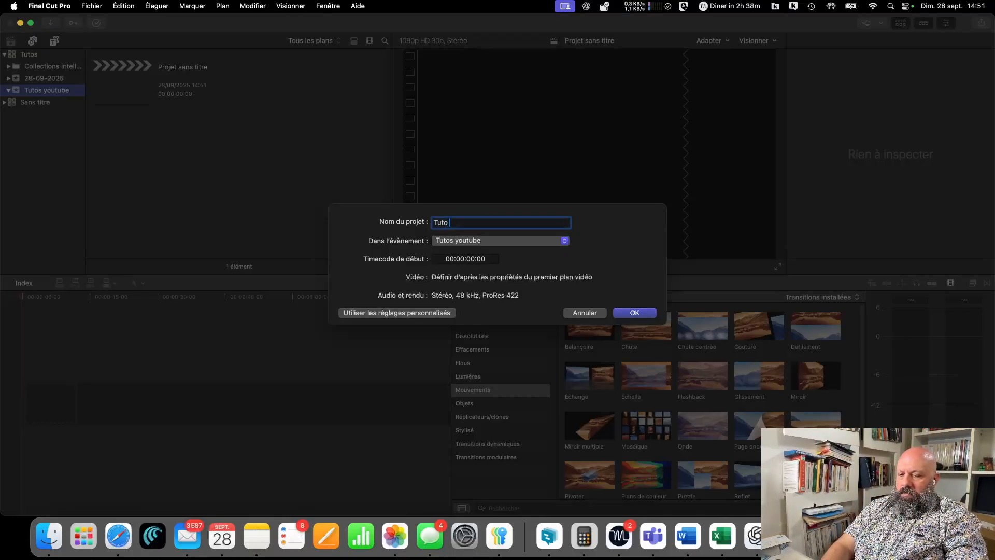
type(" youtube DNS")
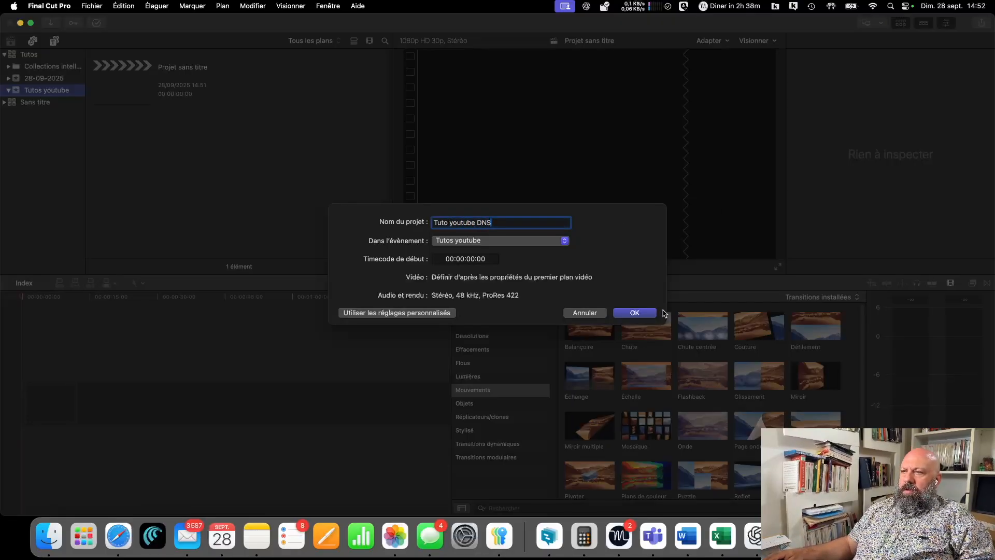
left_click(636, 312)
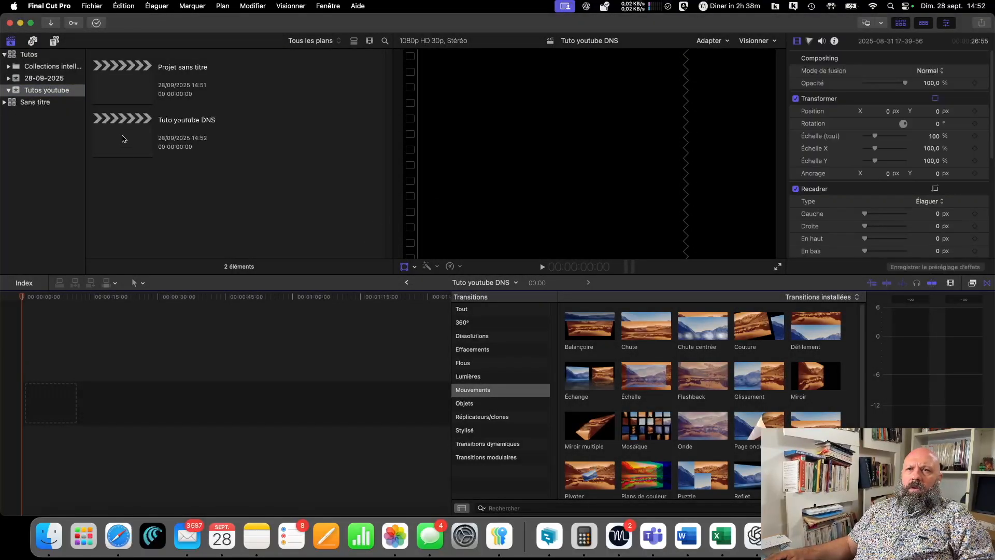
left_click(123, 139)
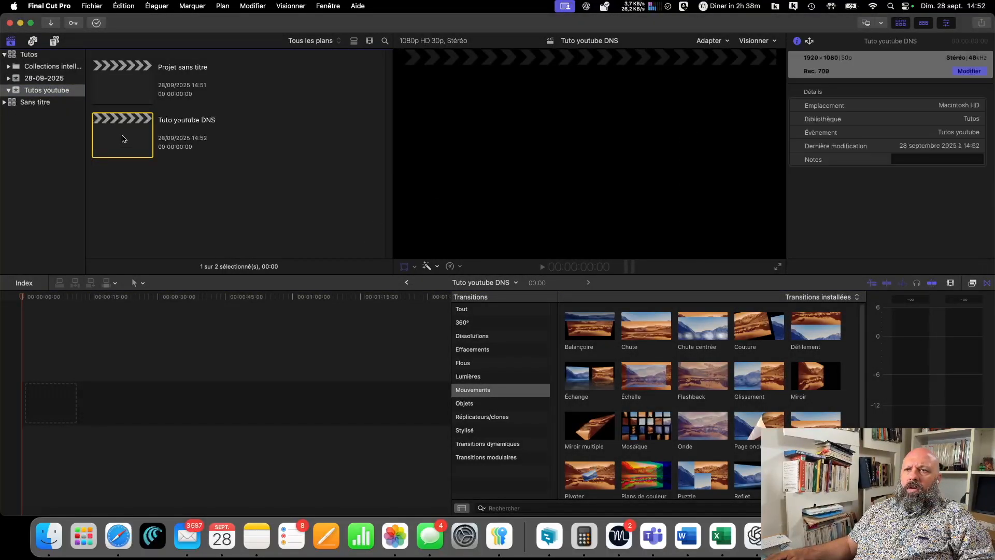
right_click(124, 139)
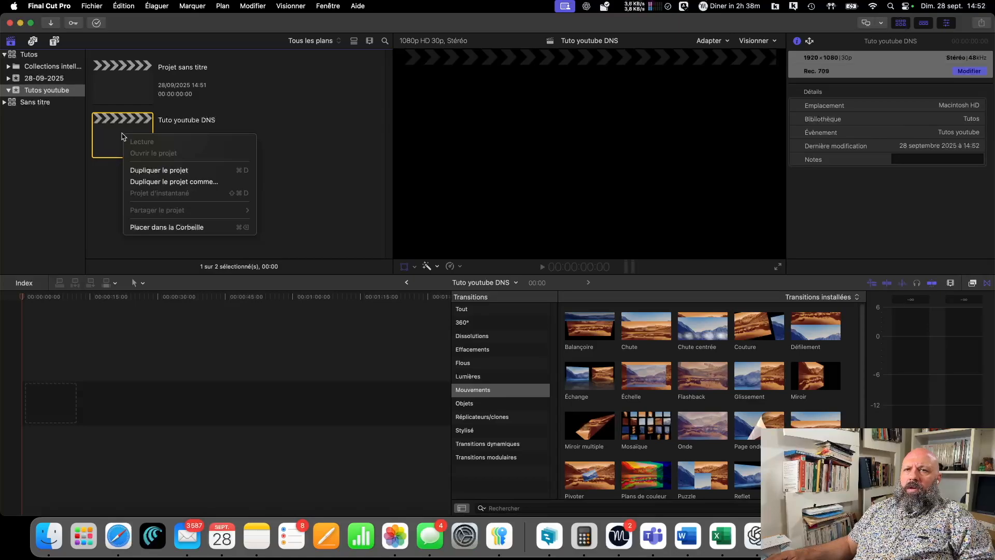
left_click(123, 135)
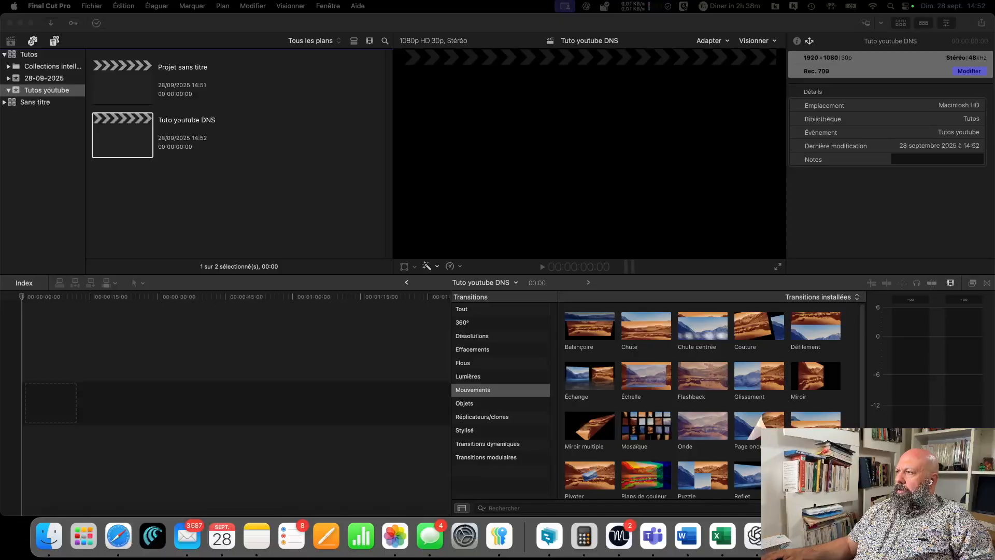
left_click_drag(394, 155, 119, 135)
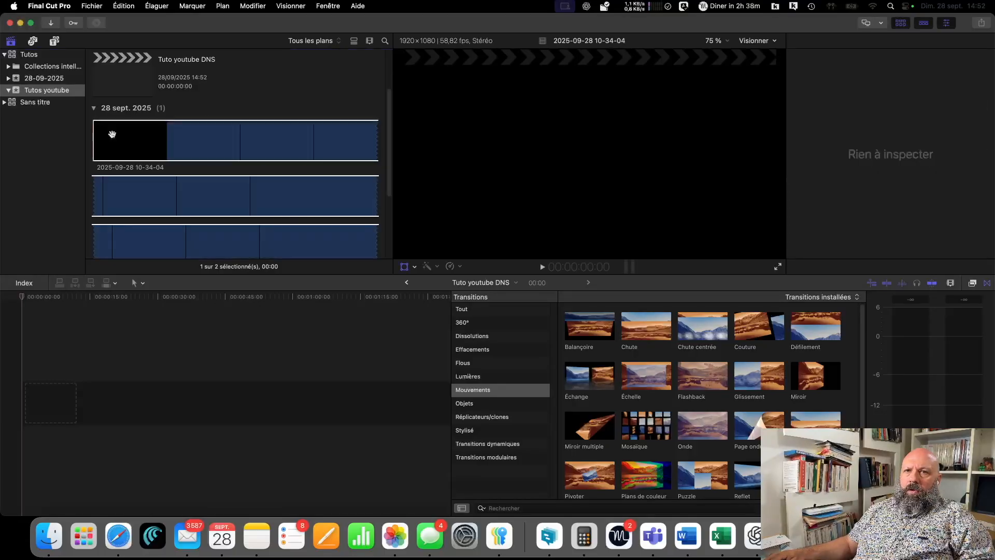
scroll(109, 145, "up", 3)
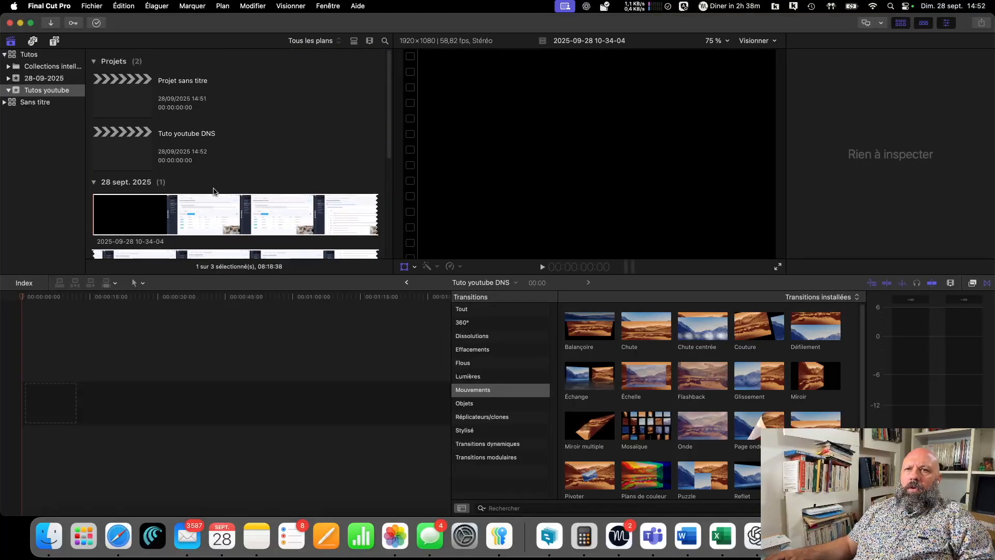
left_click(94, 183)
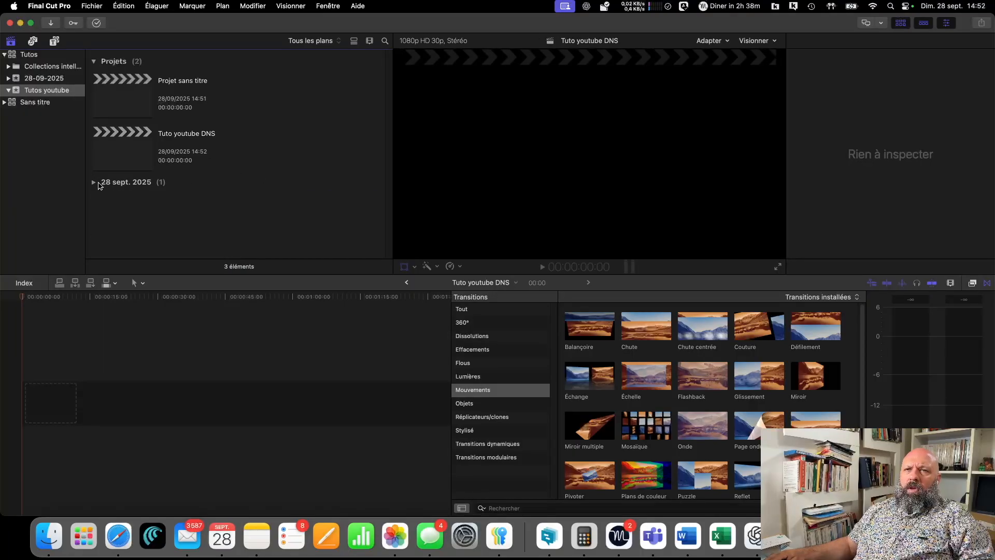
left_click(94, 183)
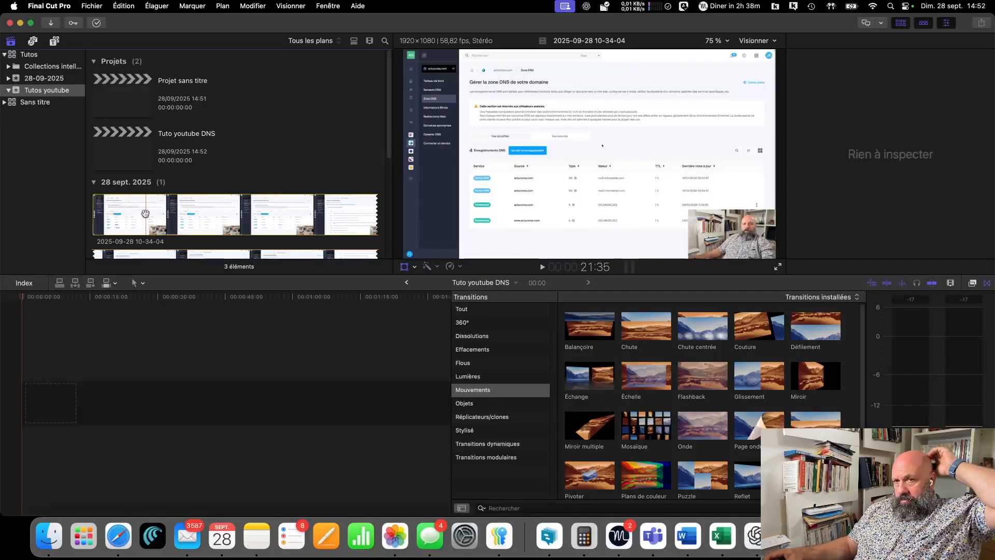
left_click_drag(145, 213, 54, 407)
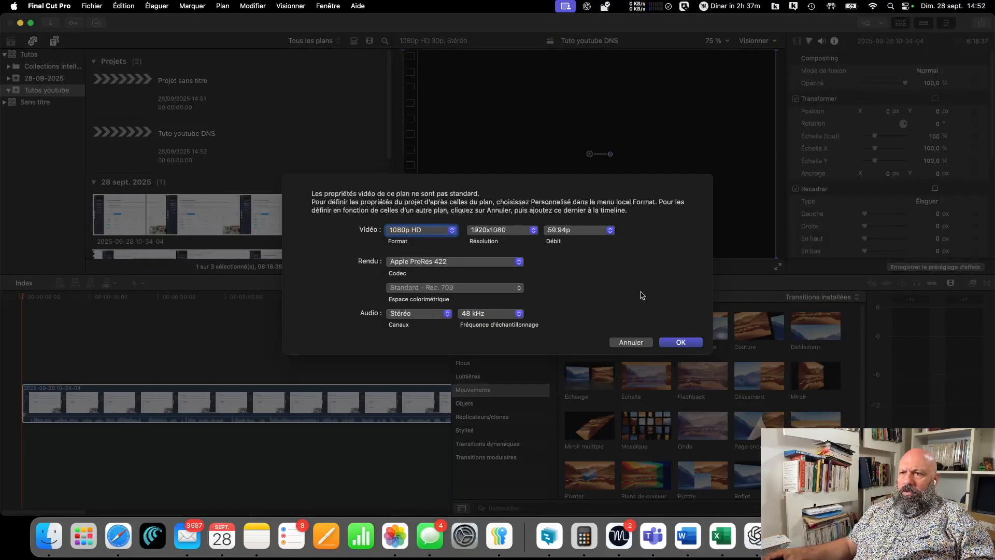
left_click(682, 343)
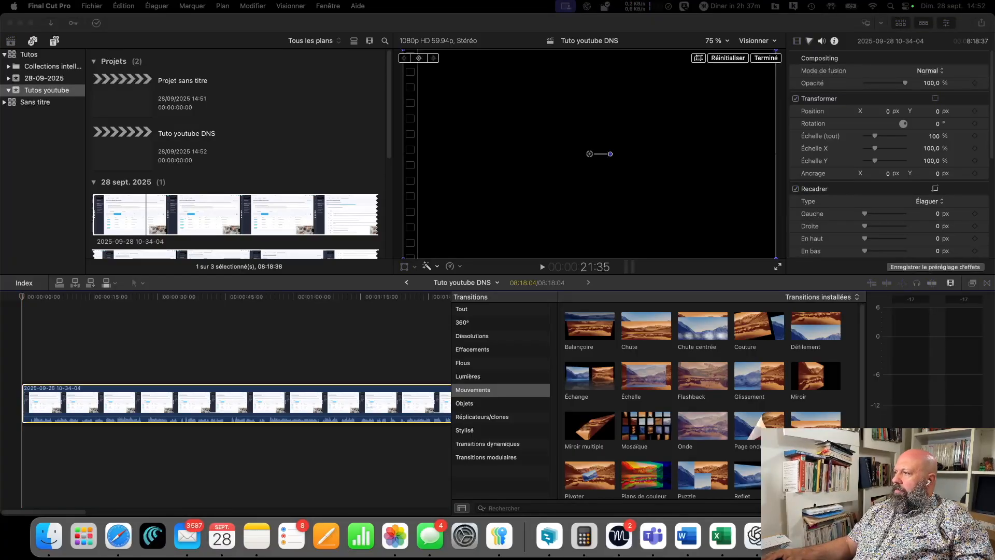
- Import the Vignette Youtube DNS image into the event and insert it in the timeline before the screen recording
left_click_drag(251, 225, 216, 245)
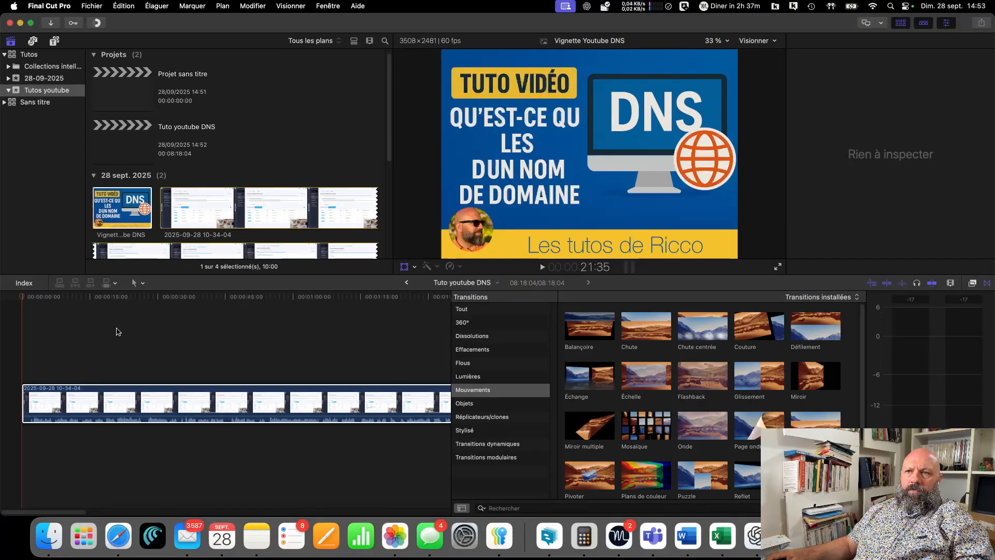
left_click_drag(122, 208, 24, 403)
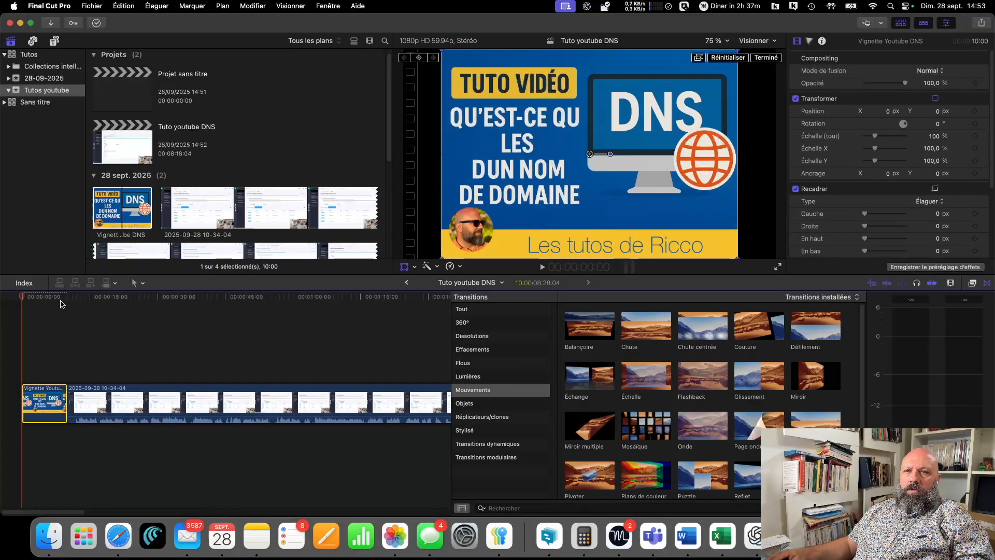
- Play the timeline from the start to check how long the thumbnail image stays on screen
left_click_drag(24, 299, 91, 303)
key("Home")
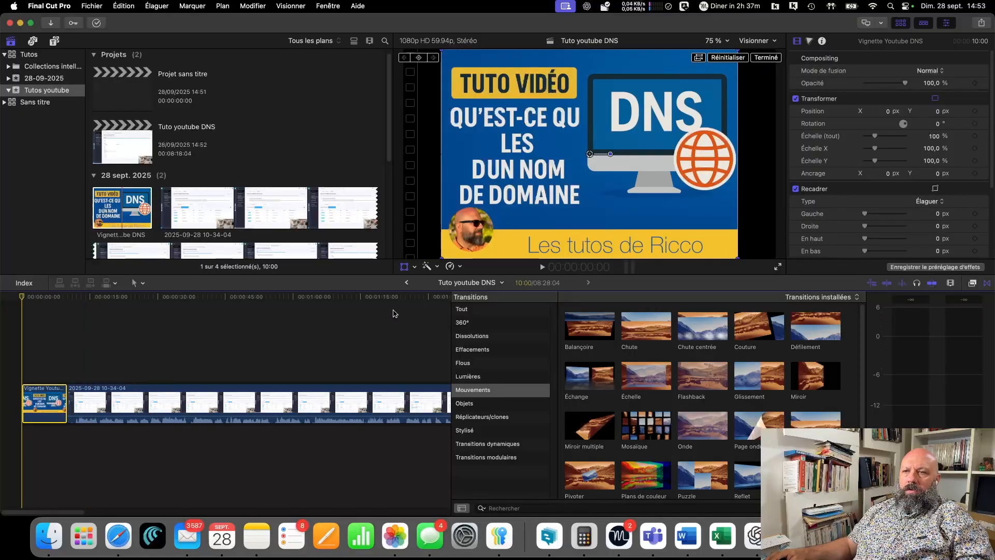
left_click(544, 268)
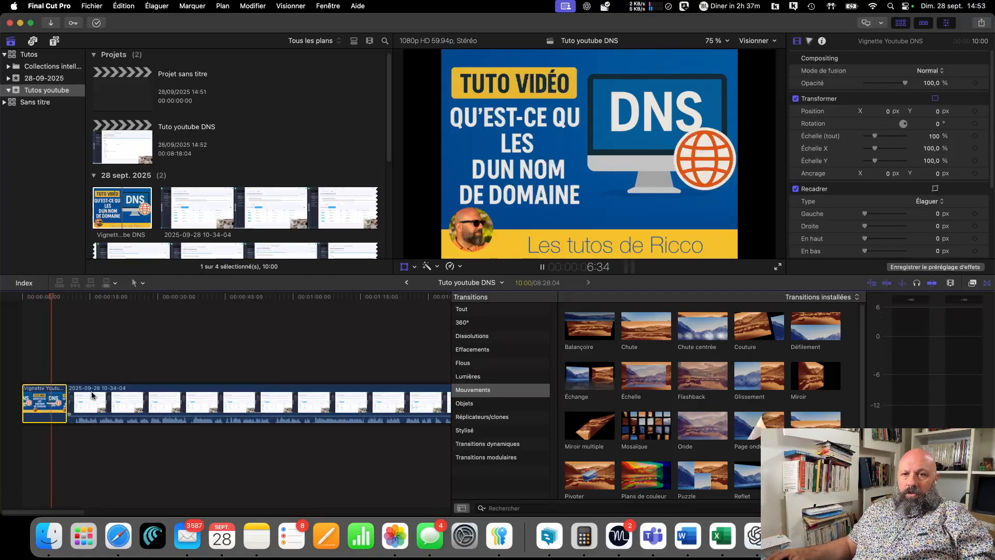
key("space")
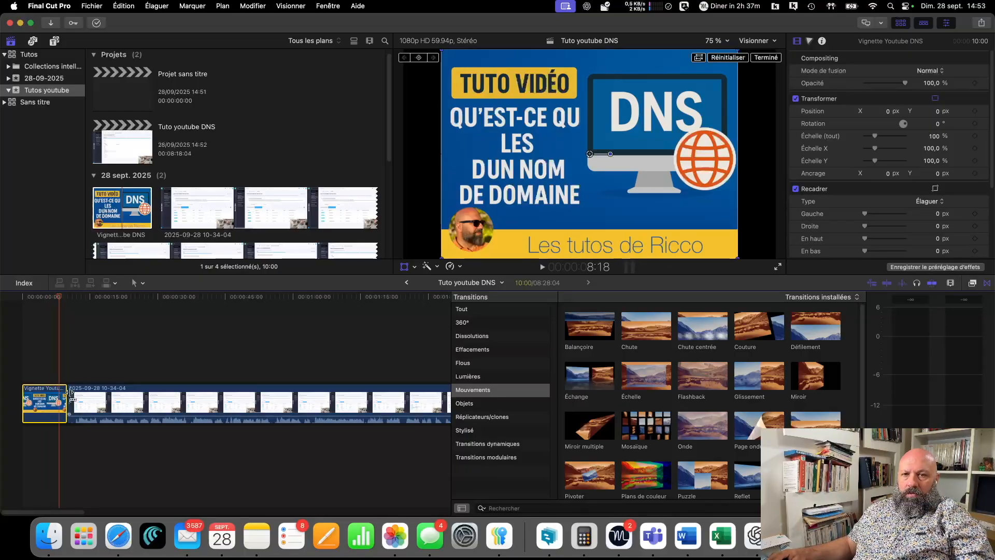
- Trim the end of the Vignette Youtube DNS clip to about 5 seconds and preview the cut to the recording
left_click_drag(69, 398, 43, 400)
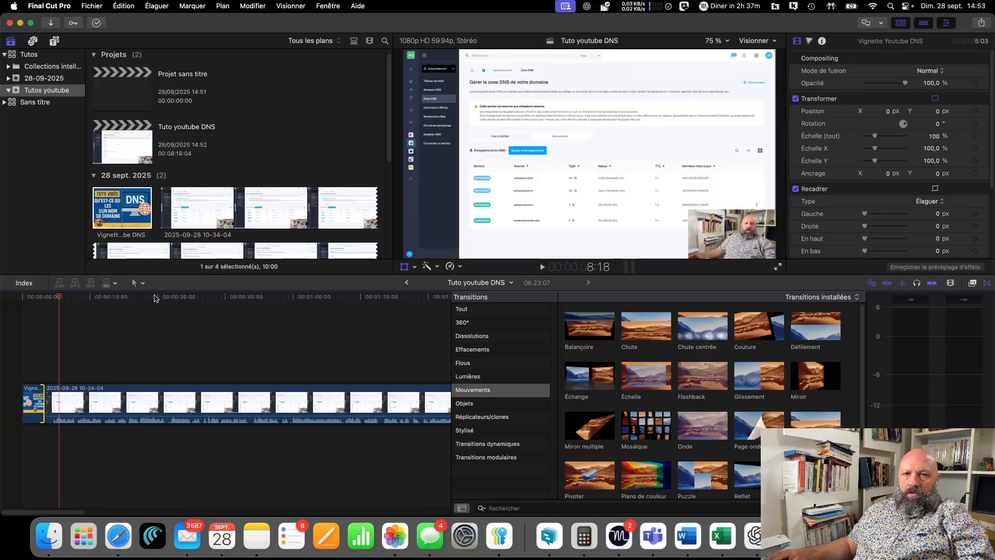
left_click(31, 299)
key("space")
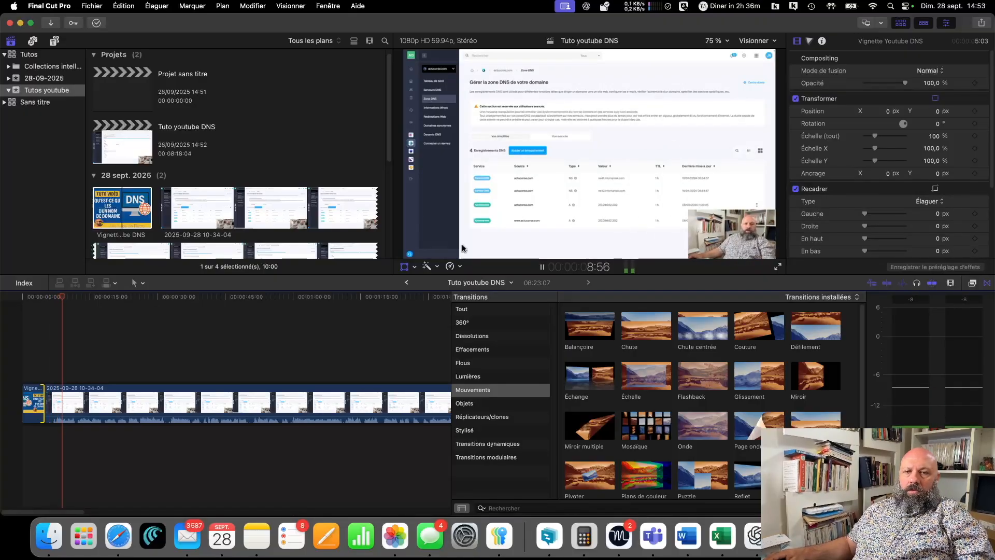
key("space")
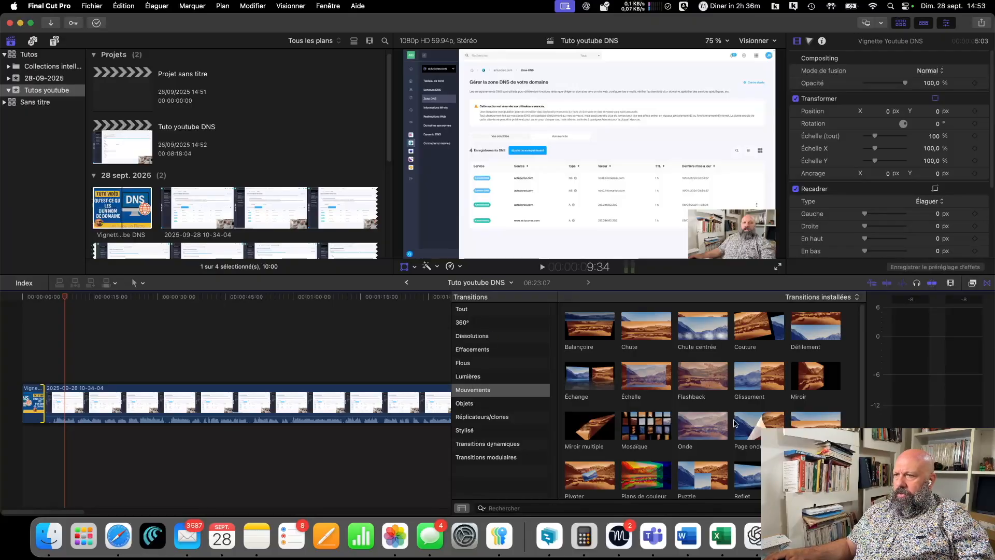
- Add the Mosaïque transition between the thumbnail and the screen recording, allowing the media to overlap
scroll(617, 415, "down", 1)
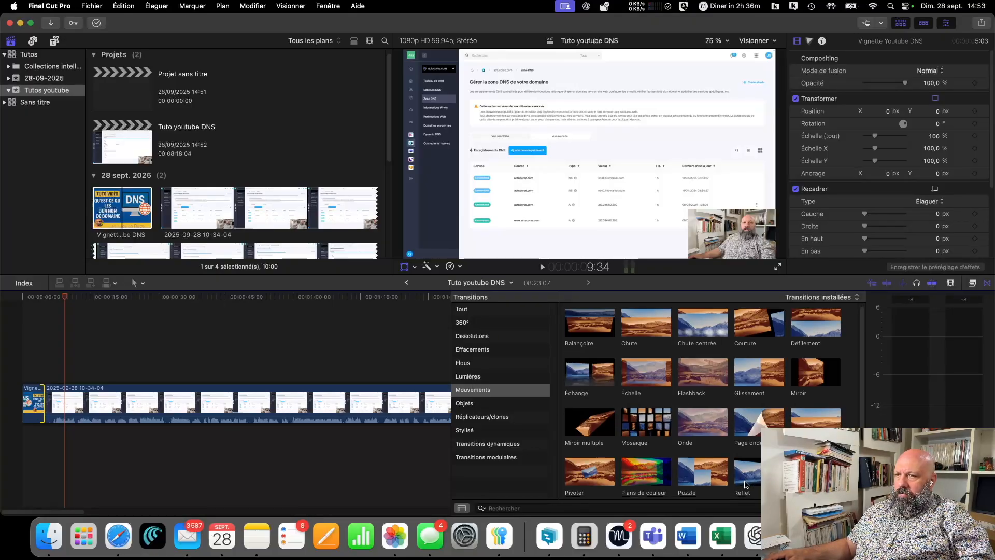
left_click(656, 420)
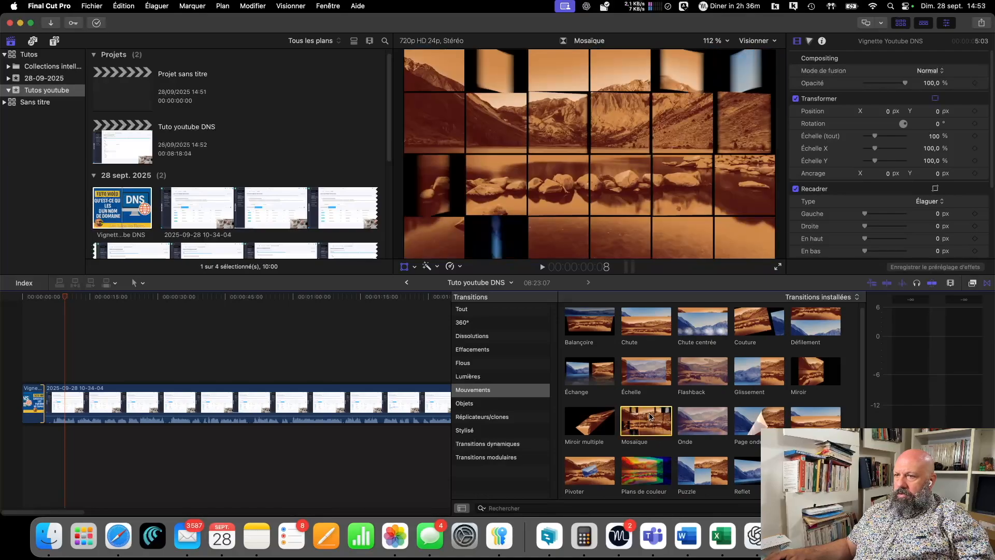
left_click_drag(655, 423, 51, 412)
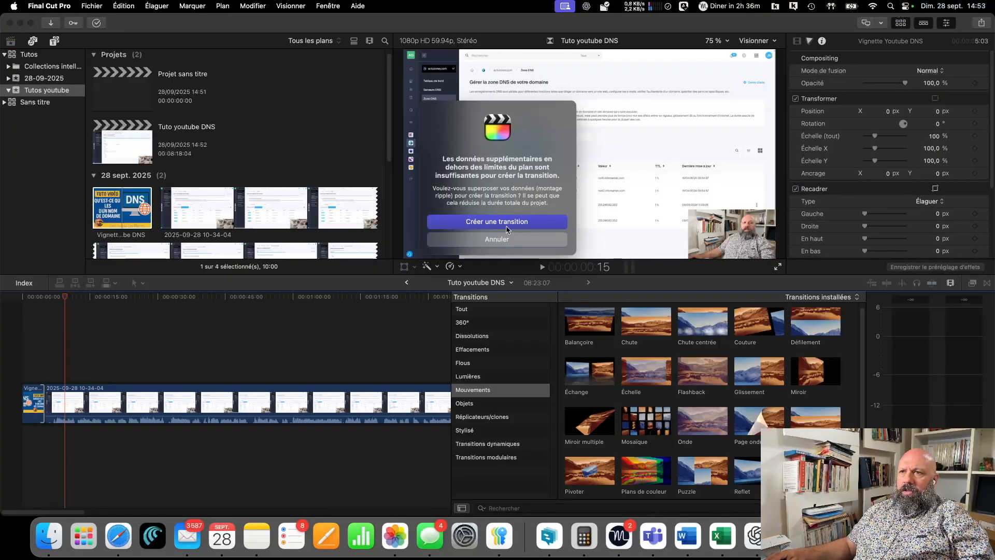
left_click(507, 226)
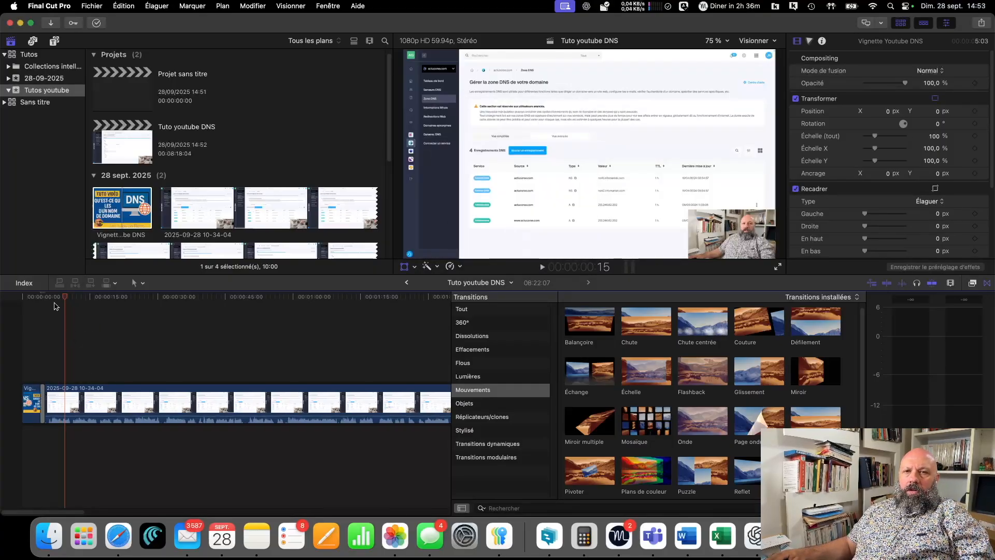
- Play back the Mosaïque transition between the thumbnail and the recording, and delete it
left_click(28, 298)
key("space")
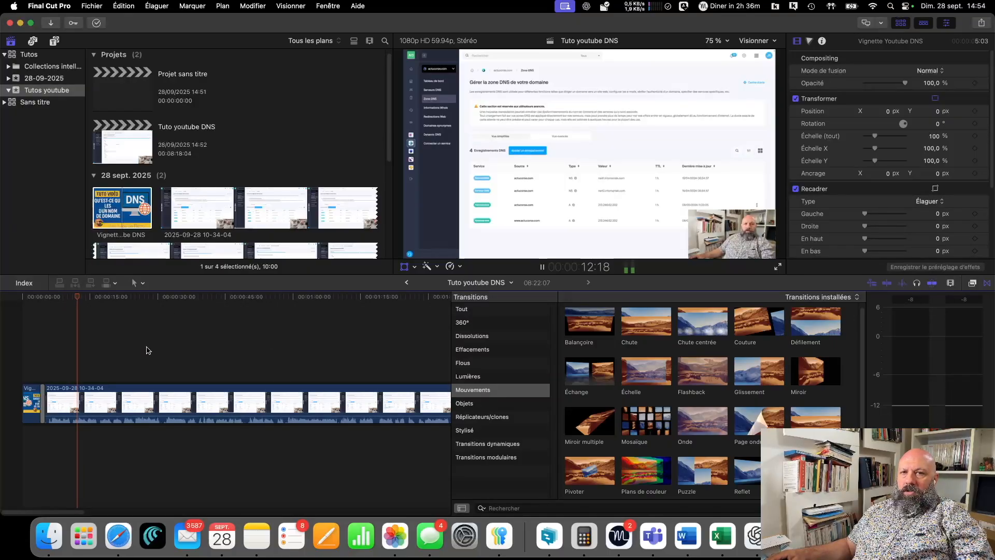
key("space")
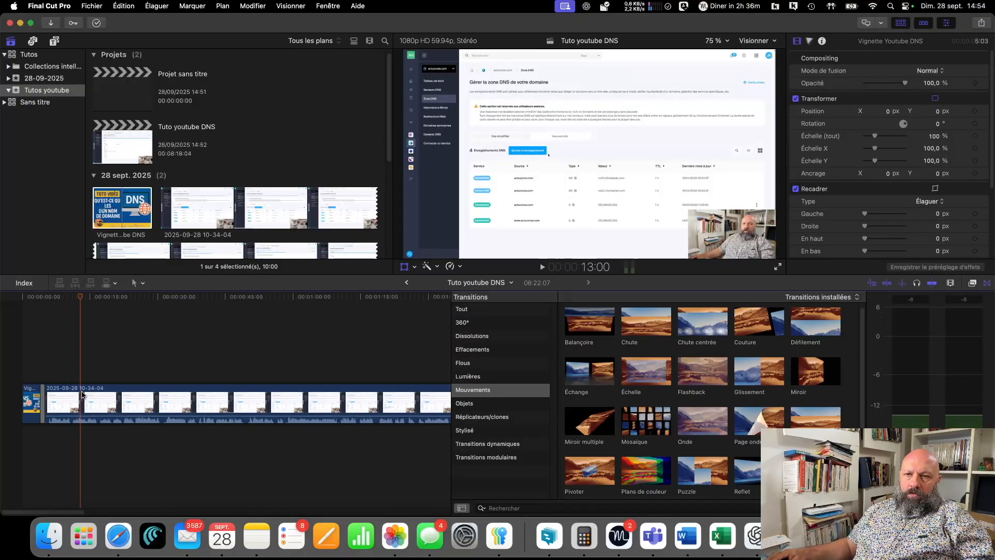
left_click(42, 403)
key("Delete")
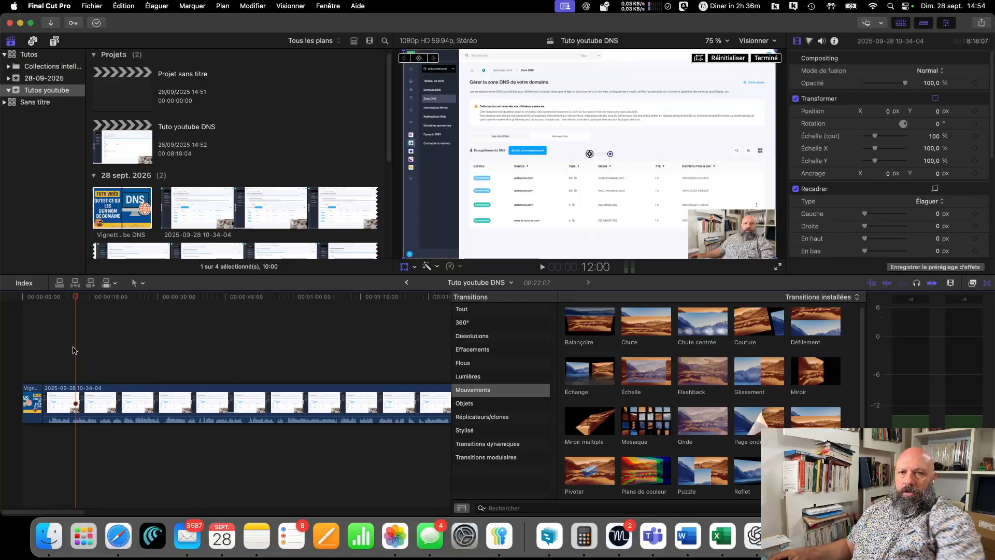
- Split the screen recording with the blade at about 5:54, just before the speech begins in its waveform
left_click_drag(76, 298, 52, 299)
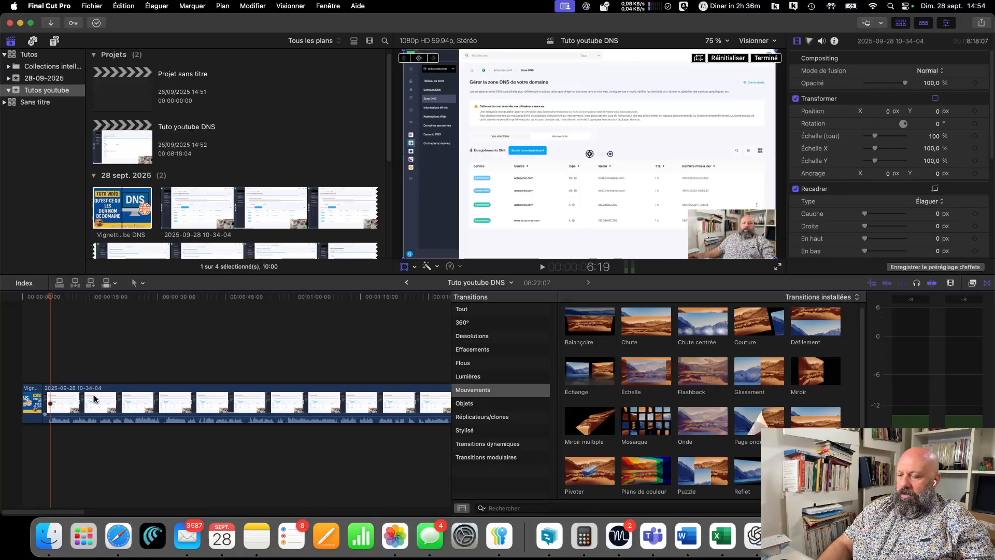
key("super+equal")
key("super+equal")
key("super+equal")
key("super+equal")
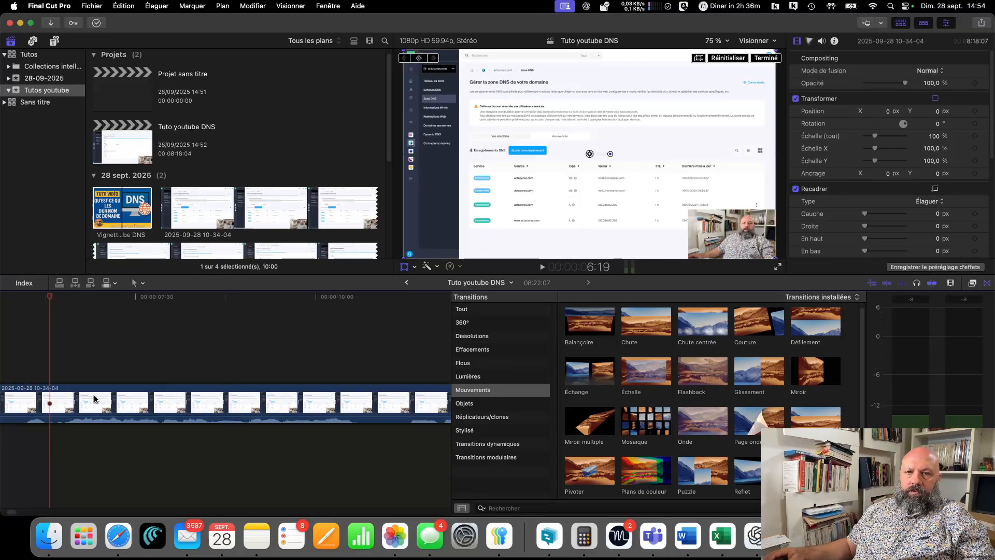
scroll(106, 362, "left", 10)
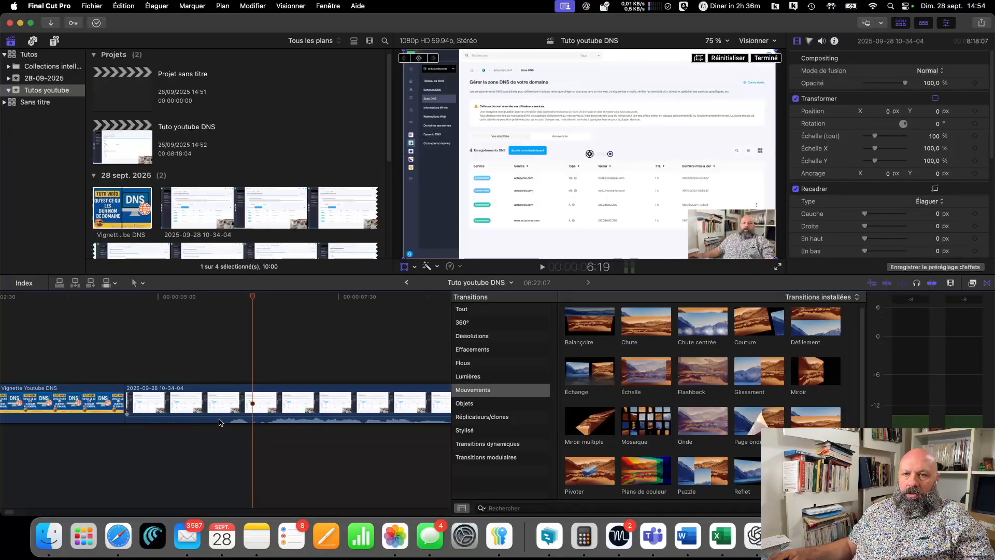
left_click_drag(252, 298, 124, 298)
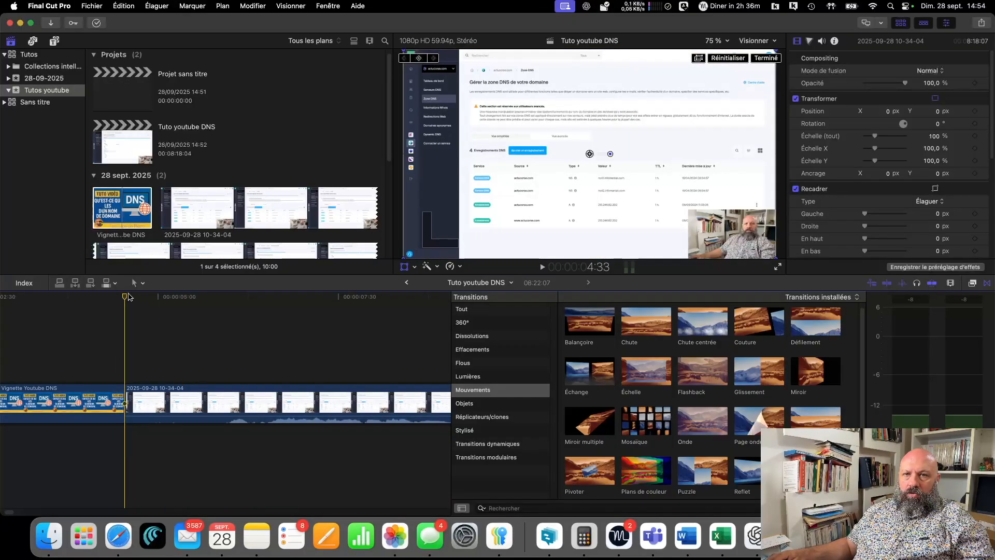
left_click_drag(123, 298, 223, 315)
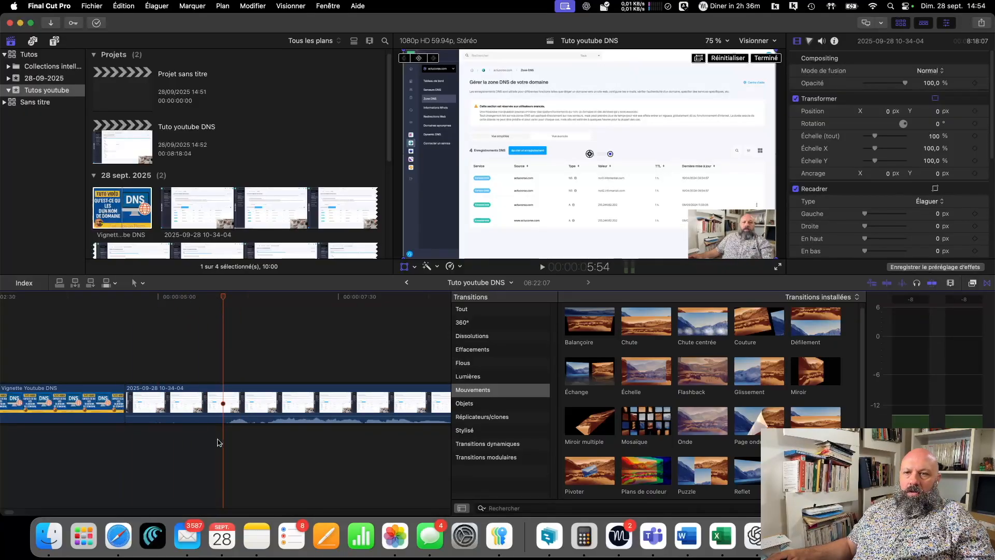
left_click(157, 6)
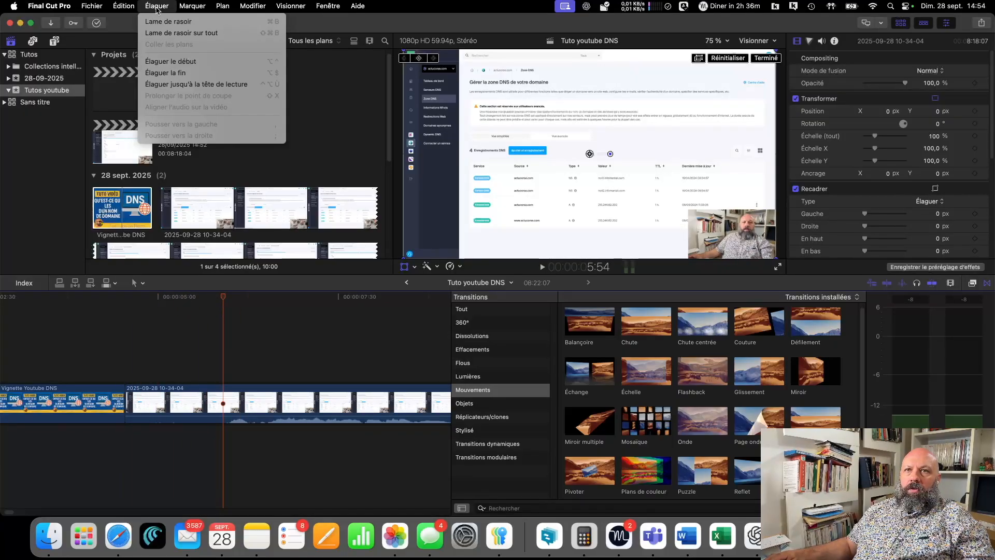
left_click(178, 23)
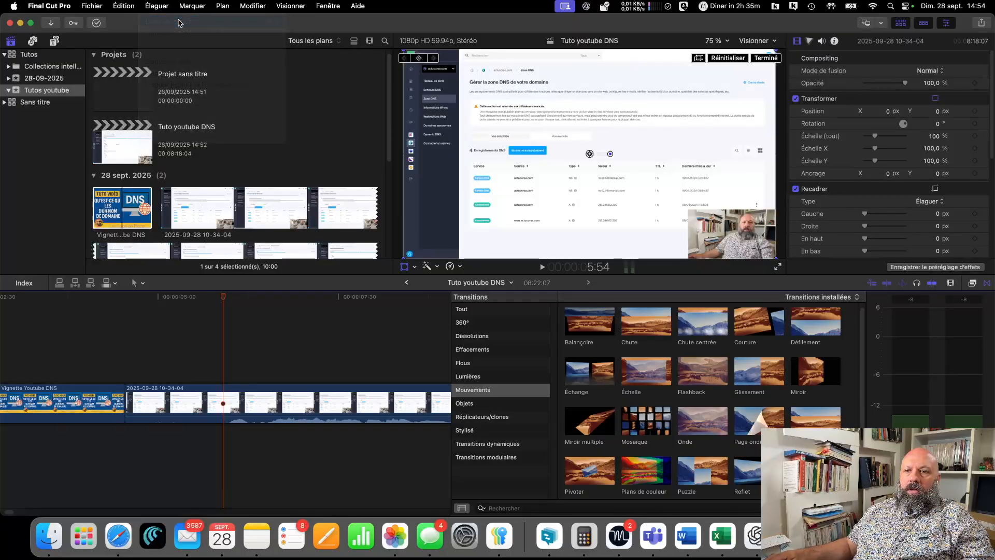
- Delete the silent opening segment of the screen recording and add the Mosaïque transition between the thumbnail and the recording
left_click(190, 395)
key("Delete")
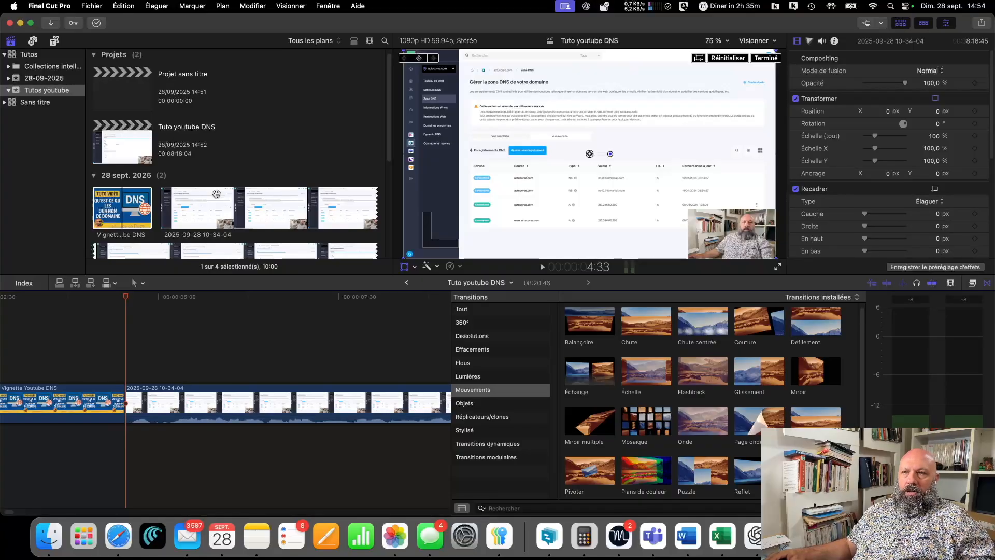
left_click_drag(654, 426, 125, 404)
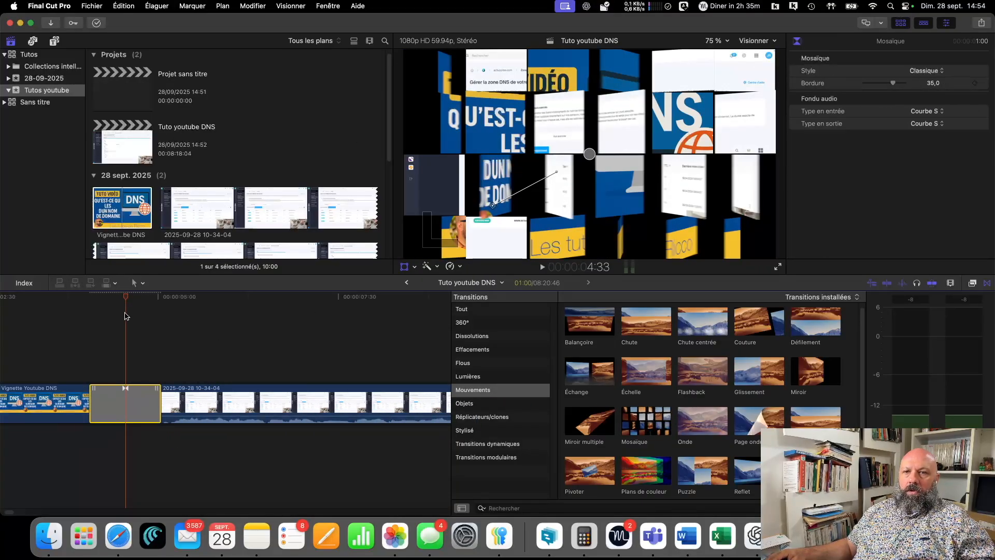
- Play back the Mosaïque transition from about 3 seconds, and skim the recording's waveform up to about 1:47
left_click_drag(125, 296, 26, 305)
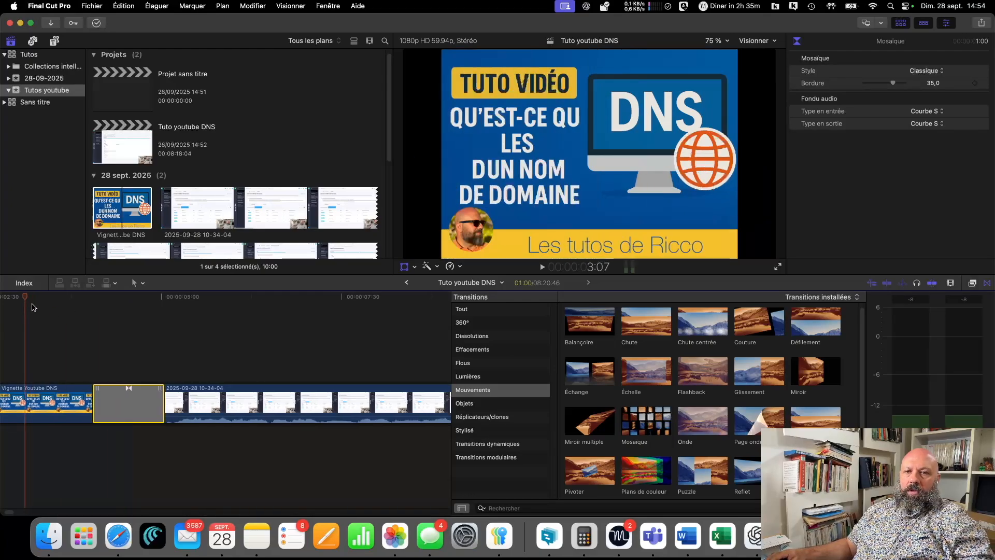
key("space")
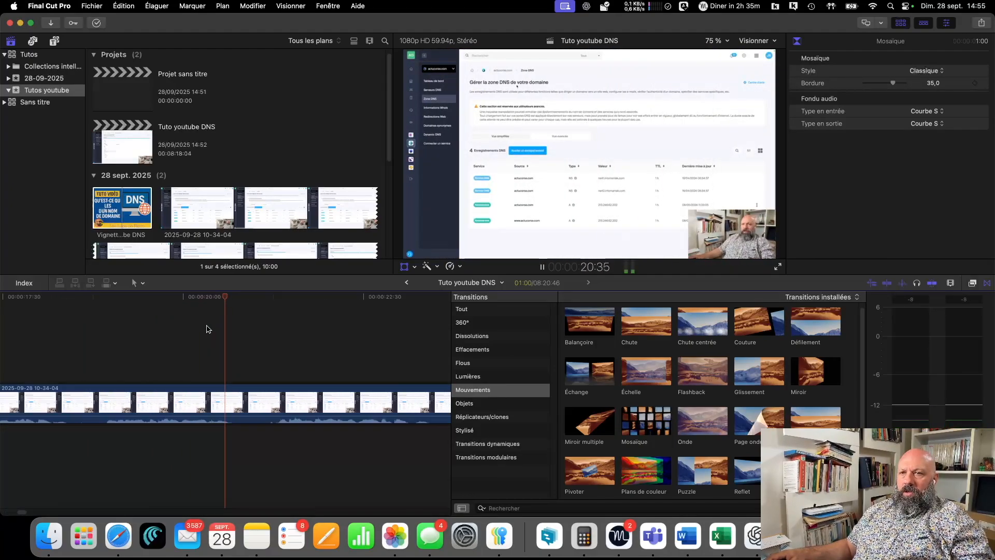
key("space")
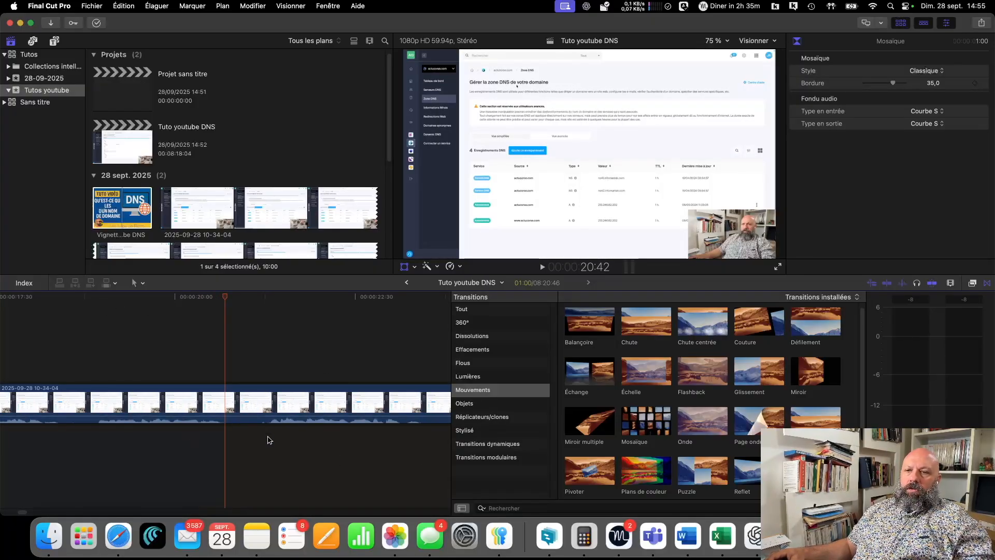
left_click_drag(225, 299, 374, 306)
left_click_drag(426, 302, 341, 354)
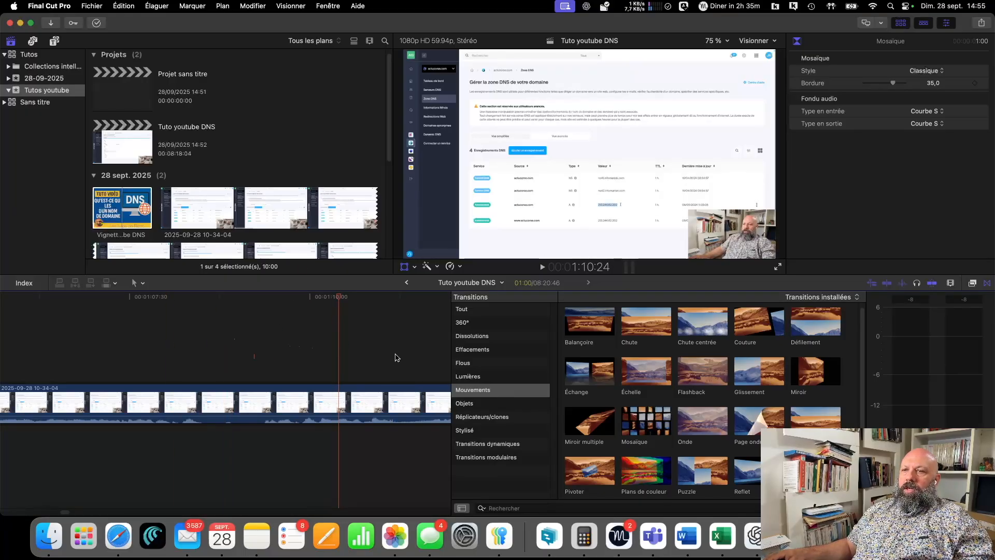
scroll(399, 350, "right", 5)
scroll(376, 351, "right", 20)
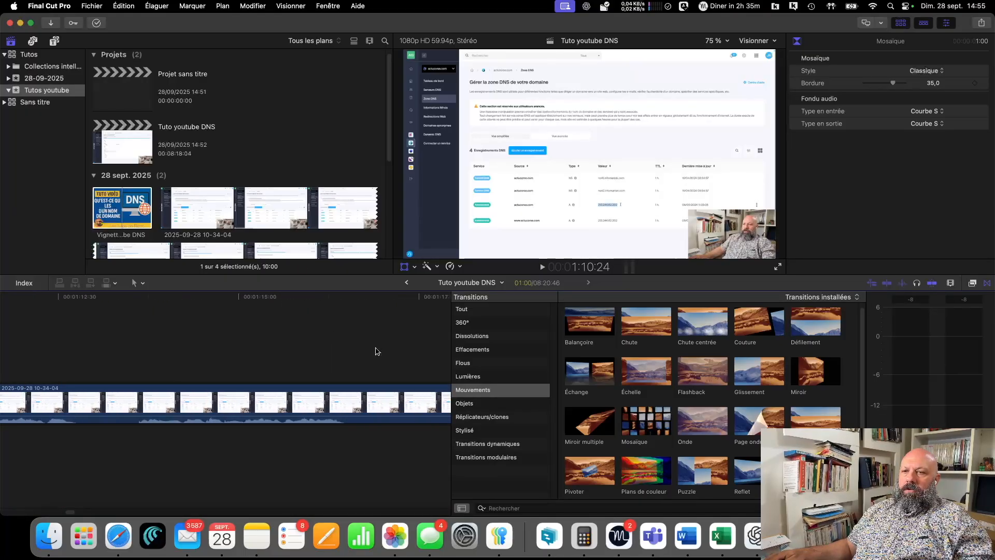
scroll(370, 353, "right", 20)
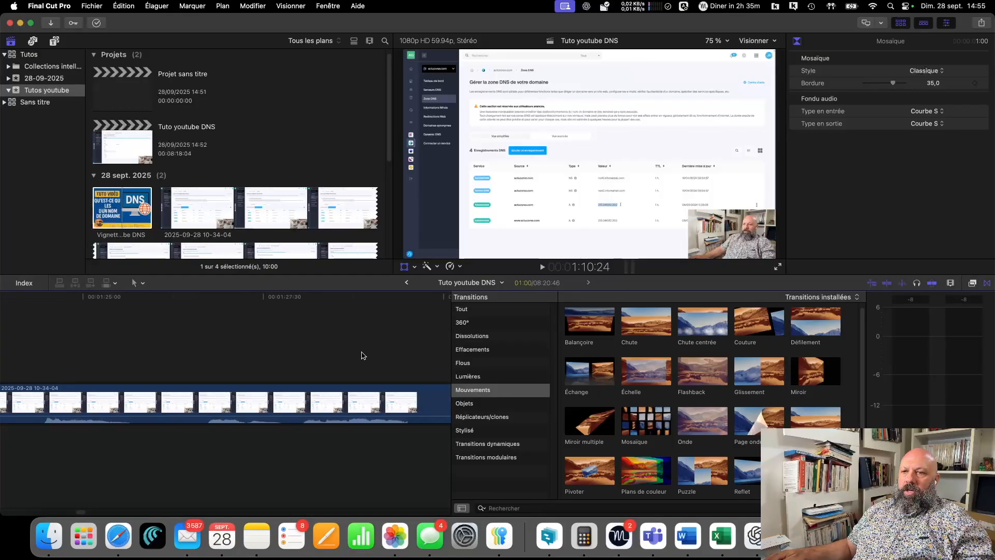
scroll(363, 355, "right", 12)
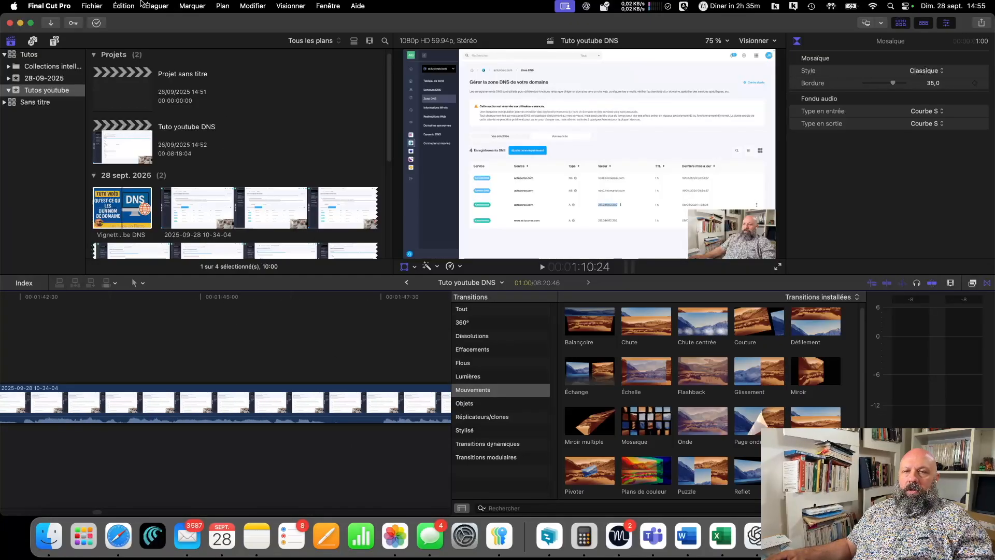
- Export the project with the Plateformes sociales preset at 1920 x 1080, saving it as Tuto youtube DNS.mov in Téléchargements
left_click(91, 7)
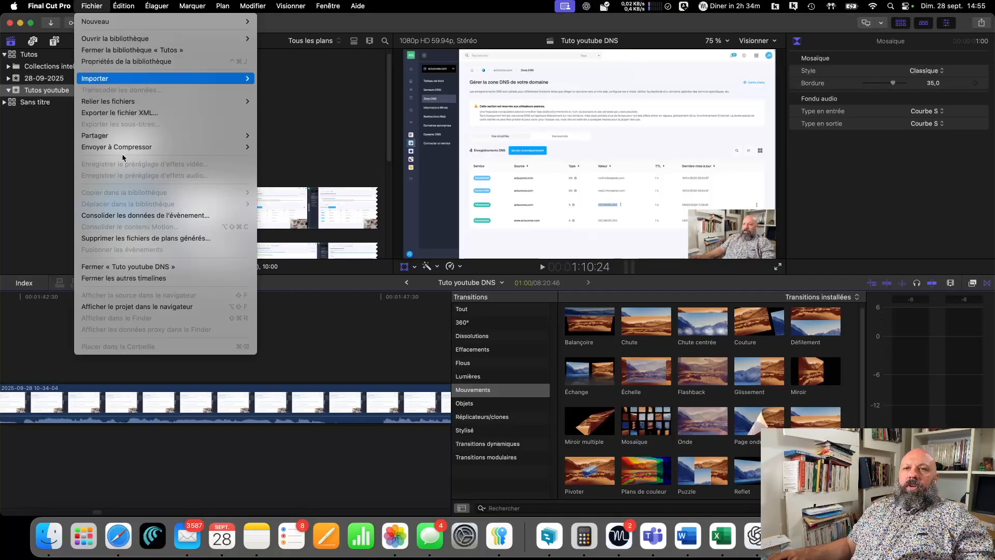
mouse_move(133, 138)
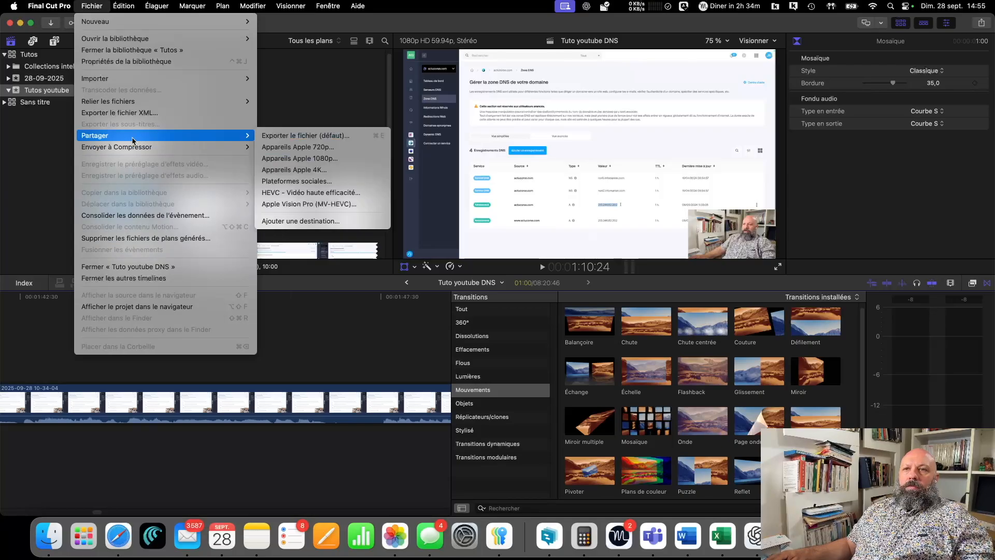
left_click(311, 181)
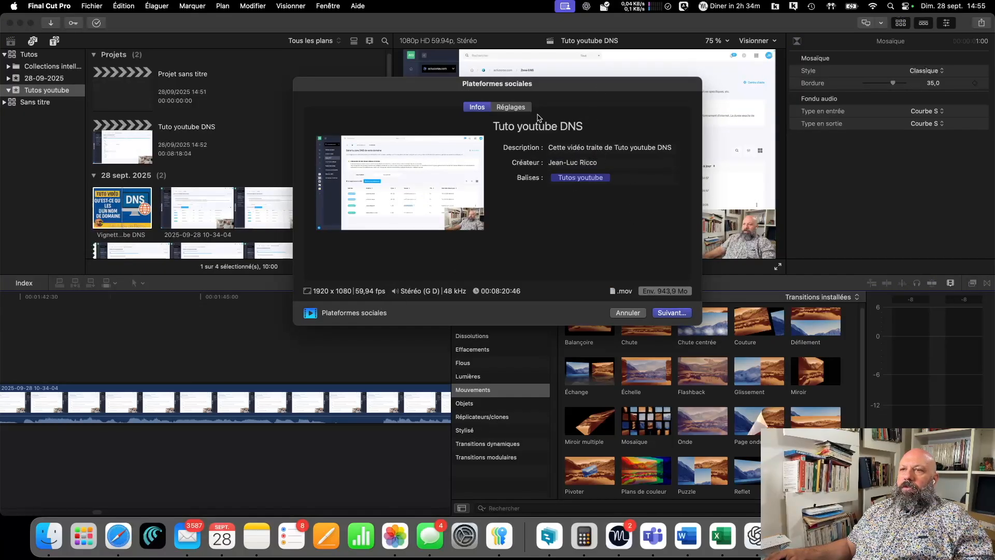
left_click(519, 109)
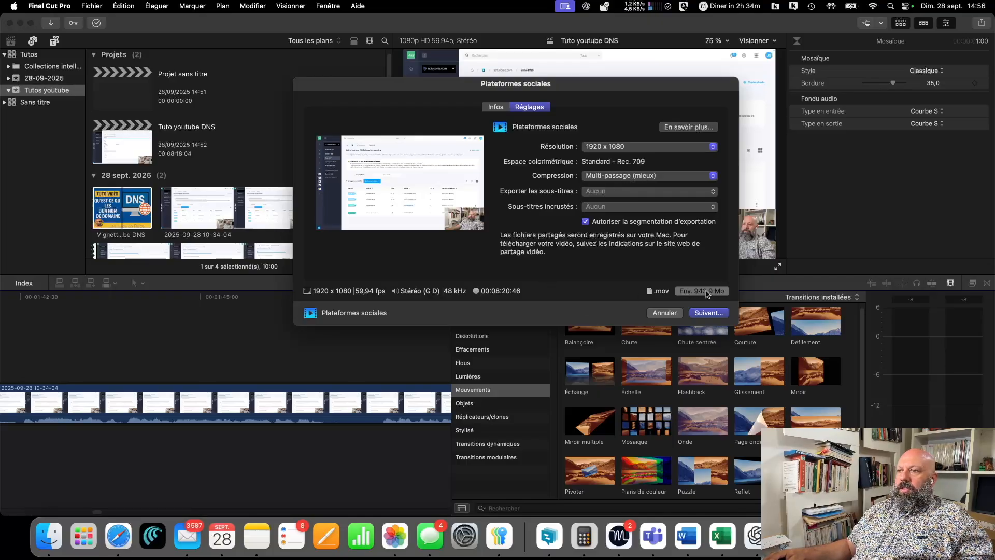
left_click(709, 313)
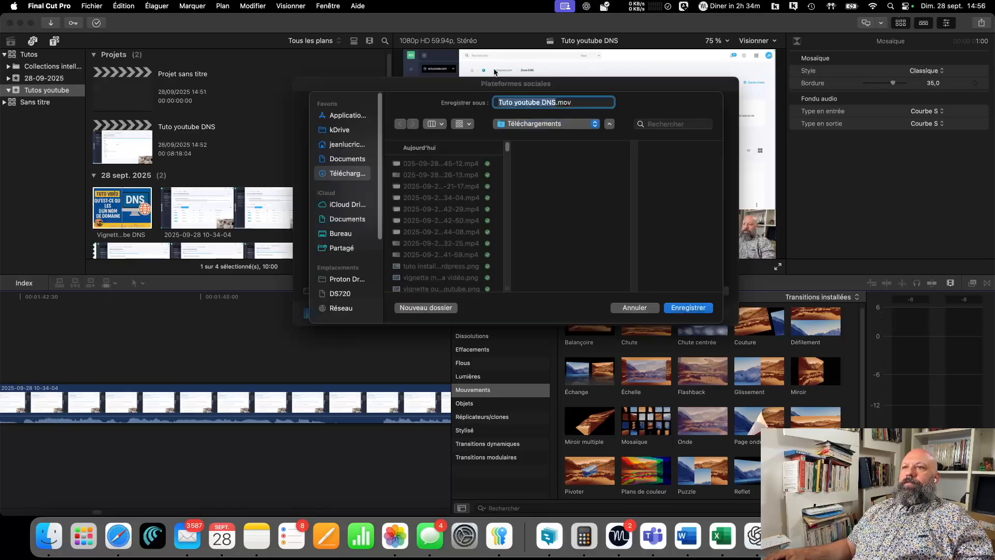
left_click(688, 308)
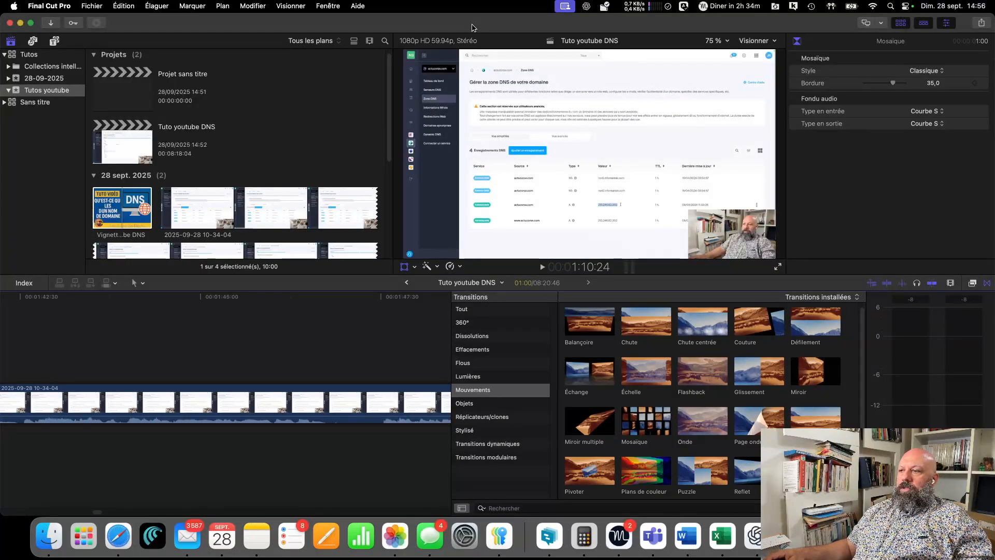